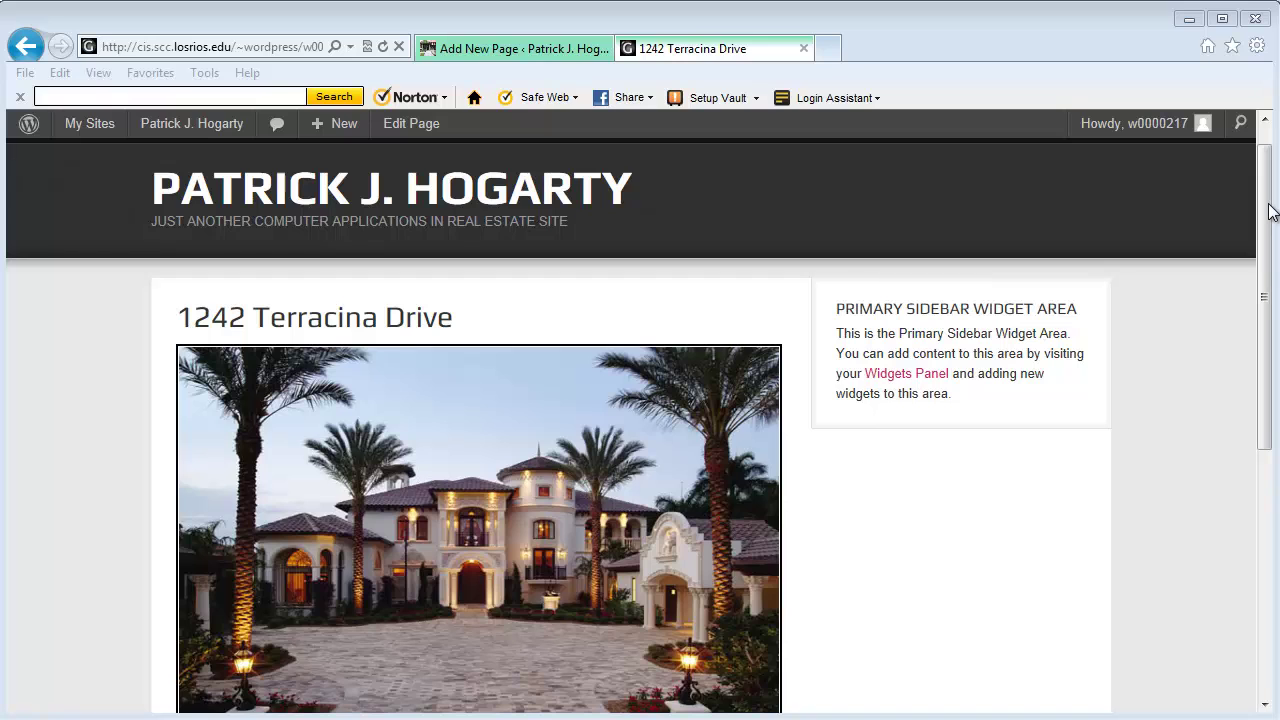
Review the property page preview down to its Property Details table and return to the page editor
{"action": "left_click", "coordinate": [1270, 212]}
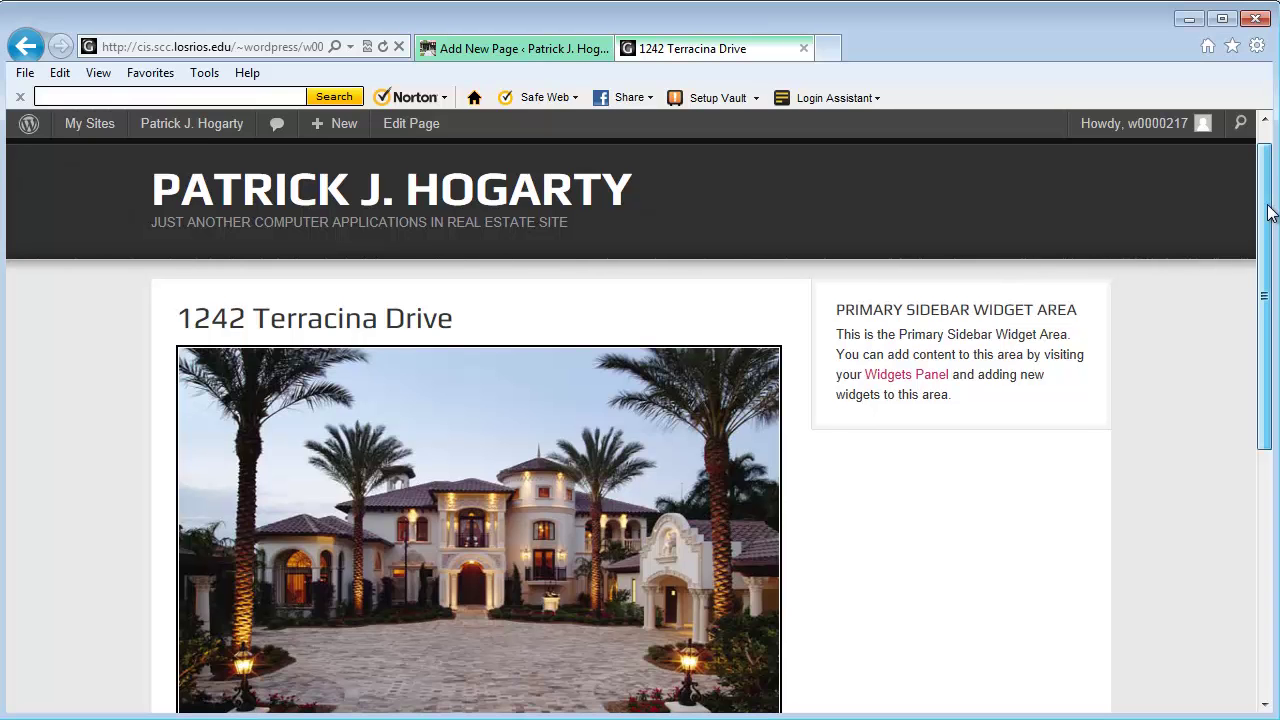
{"action": "left_click_drag", "start_coordinate": [1270, 210], "coordinate": [1268, 444]}
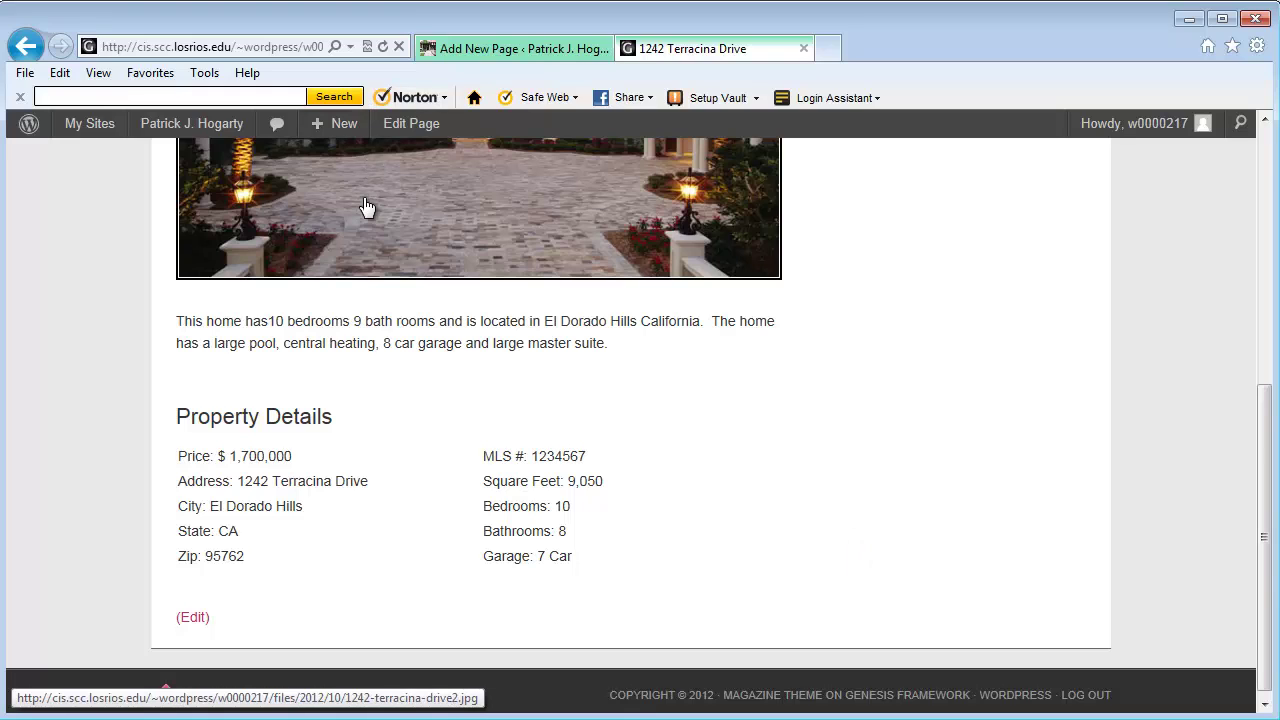
{"action": "left_click", "coordinate": [30, 47]}
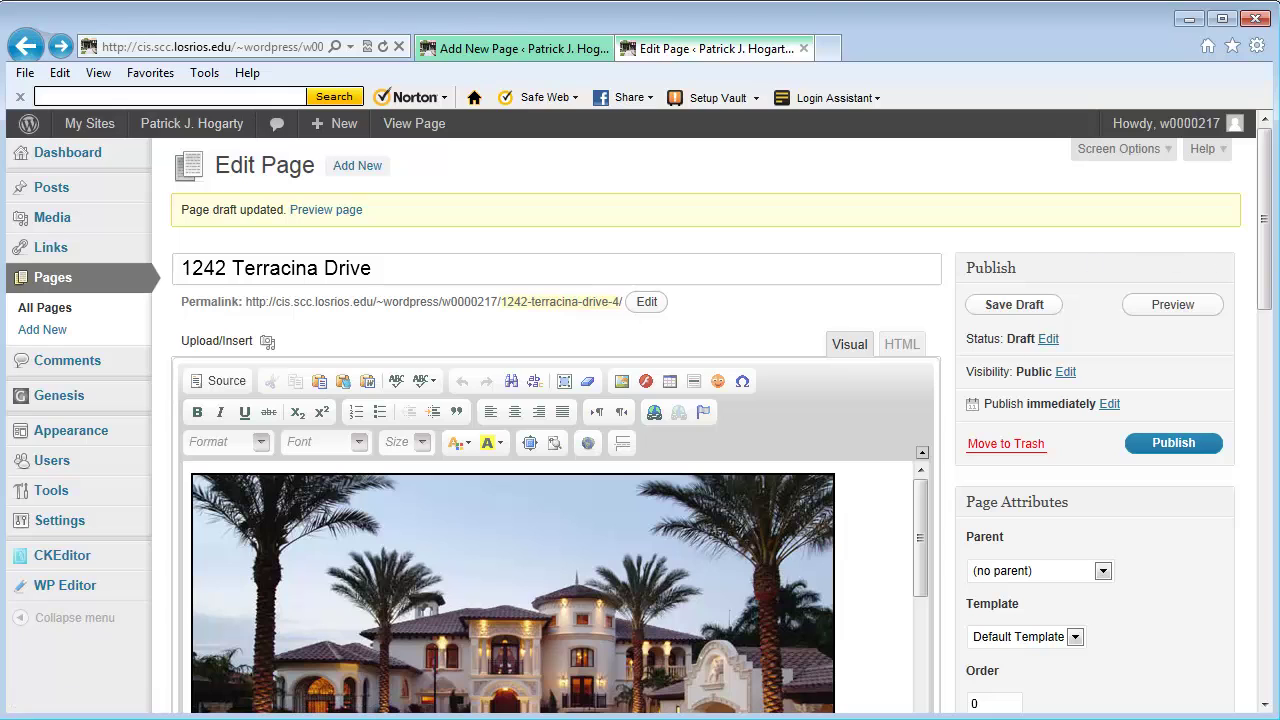
Maximize the content editor and set Bathrooms in the Property Details table to 9
{"action": "left_click_drag", "start_coordinate": [1265, 258], "coordinate": [1266, 297]}
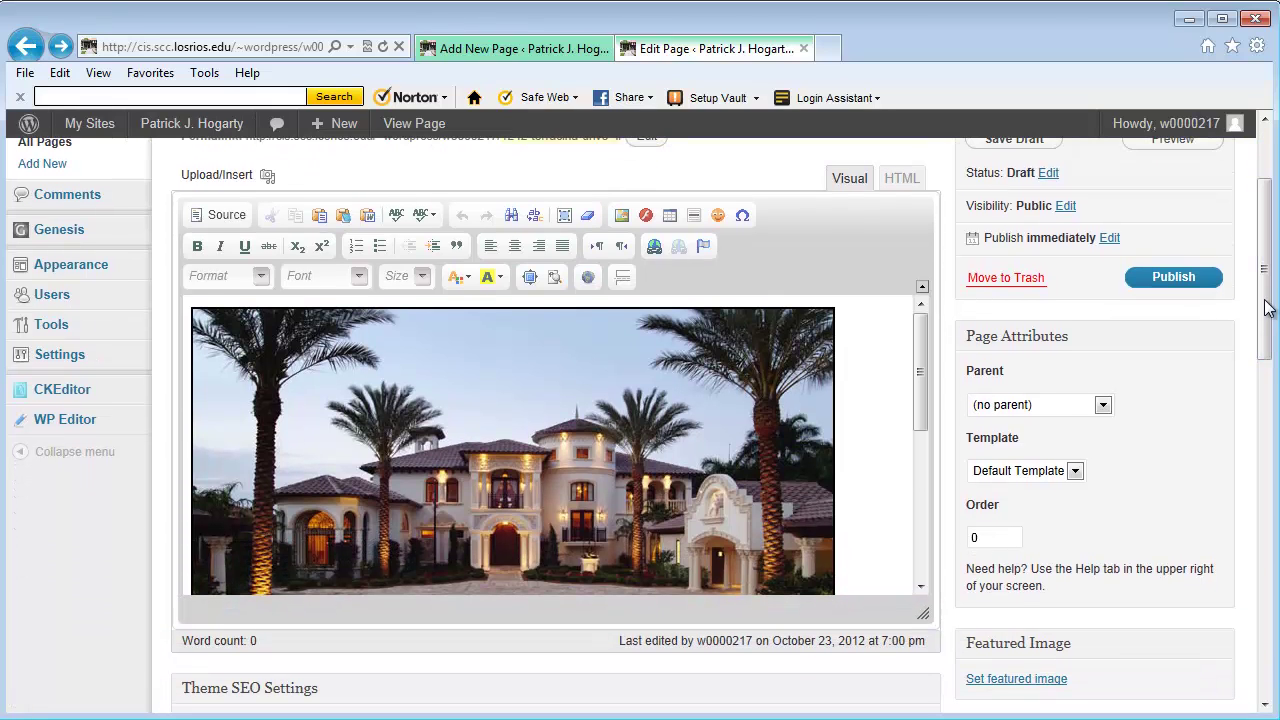
{"action": "left_click", "coordinate": [530, 276]}
{"action": "left_click_drag", "start_coordinate": [1265, 290], "coordinate": [1272, 430]}
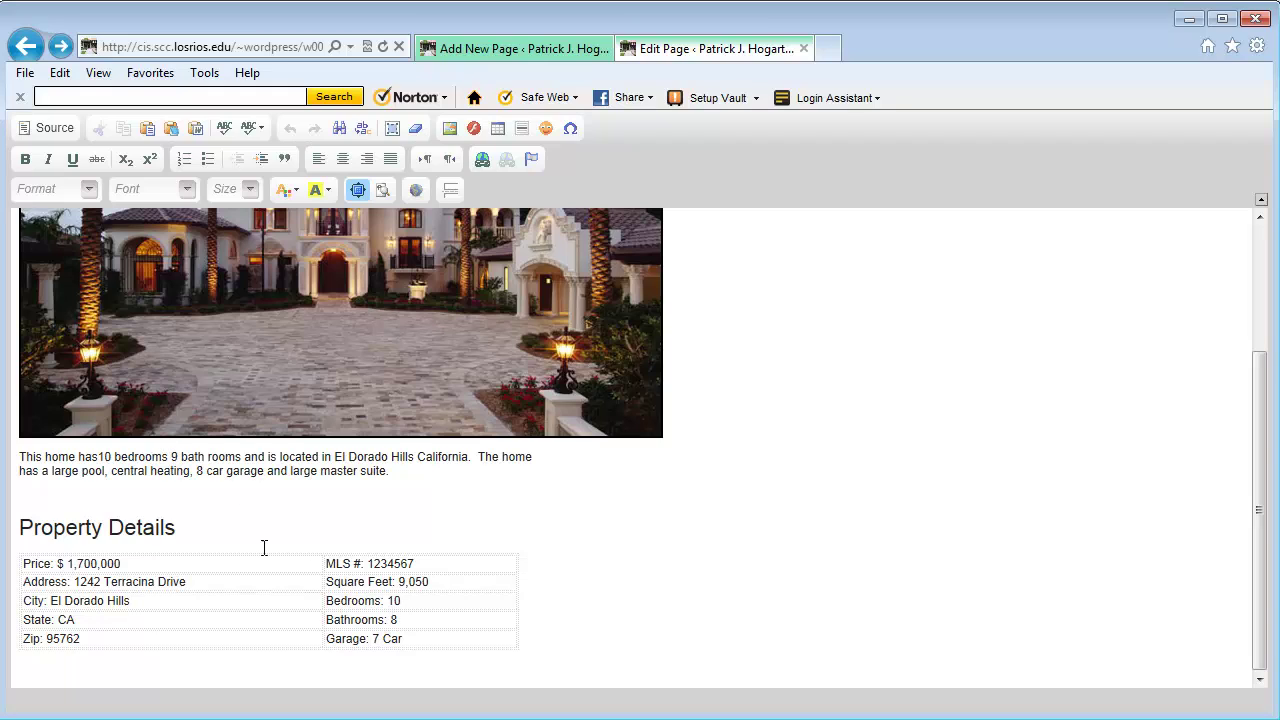
{"action": "double_click", "coordinate": [394, 620]}
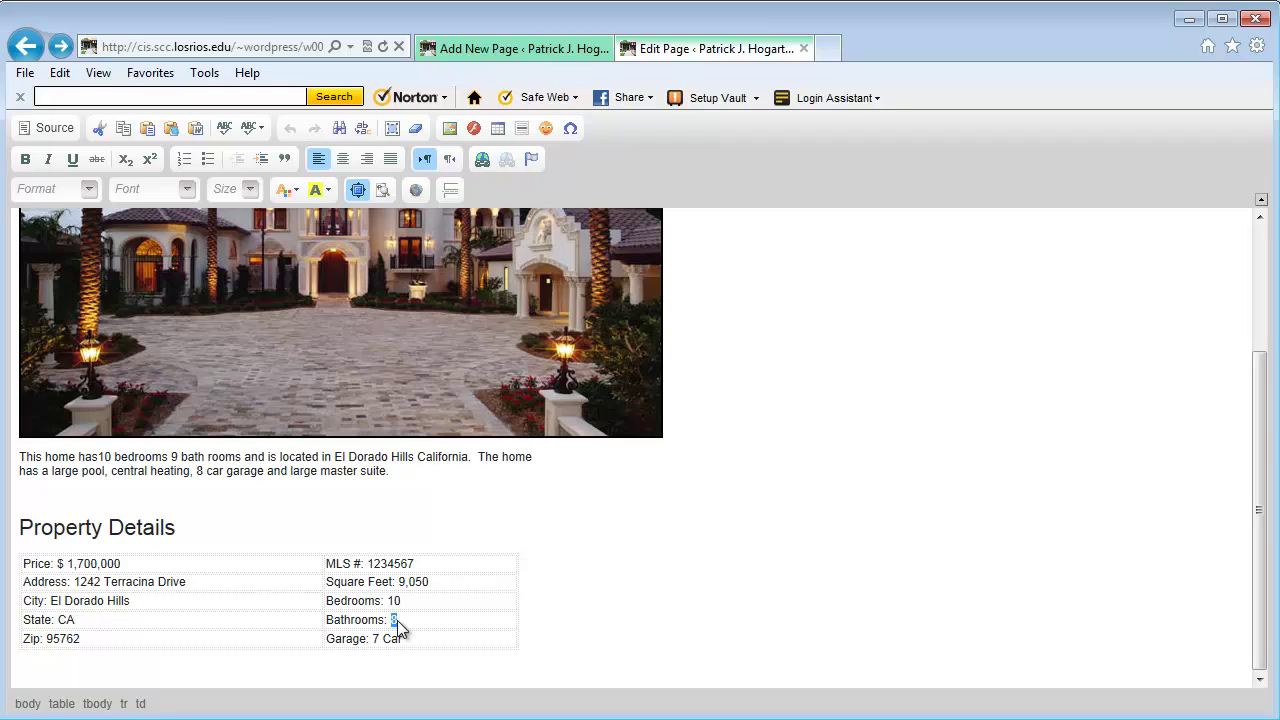
{"action": "type", "text": "9"}
Add 1/2 after the bathroom count of 9 in both the description paragraph and the Bathrooms table cell
{"action": "left_click", "coordinate": [181, 457]}
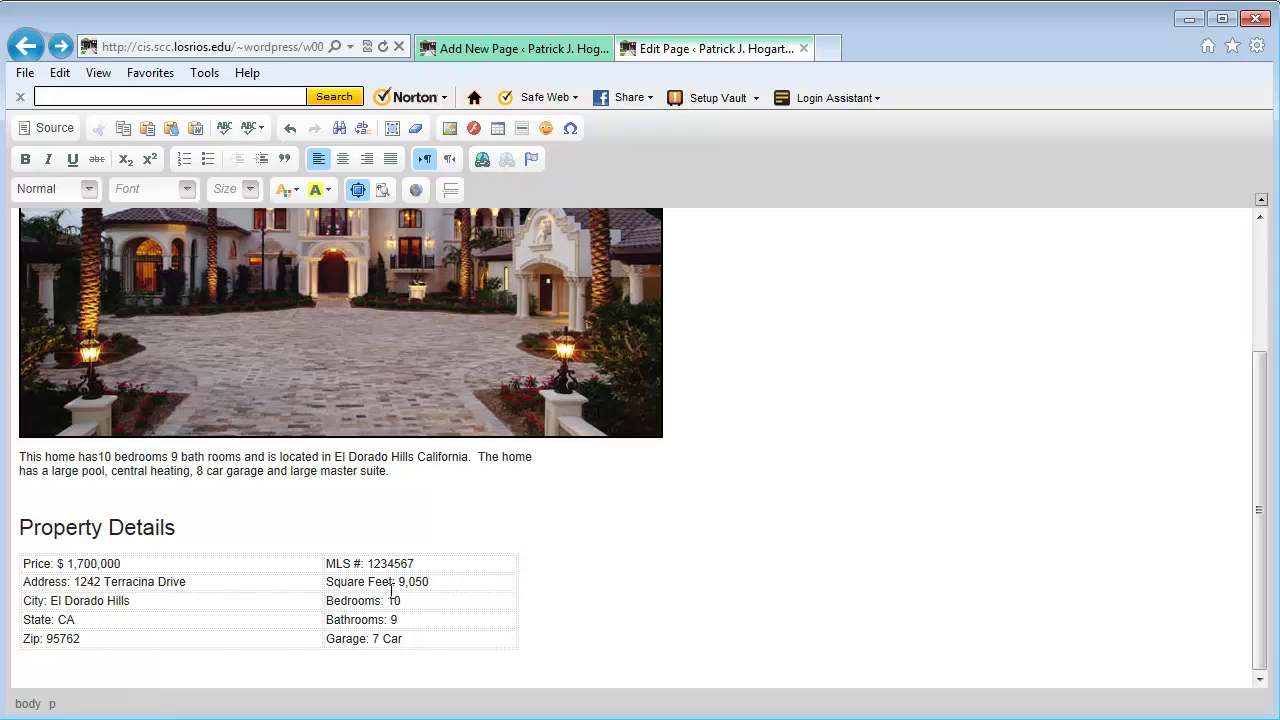
{"action": "type", "text": "1/2"}
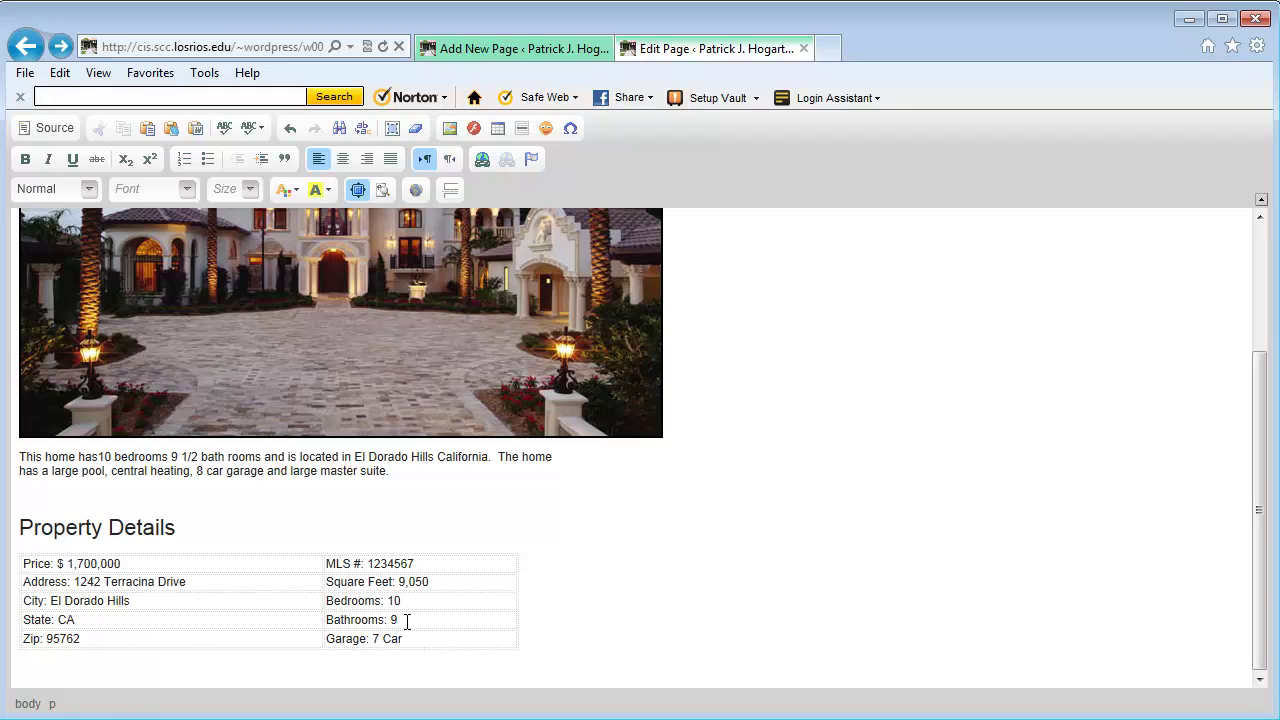
{"action": "left_click", "coordinate": [406, 622]}
{"action": "type", "text": "1/2"}
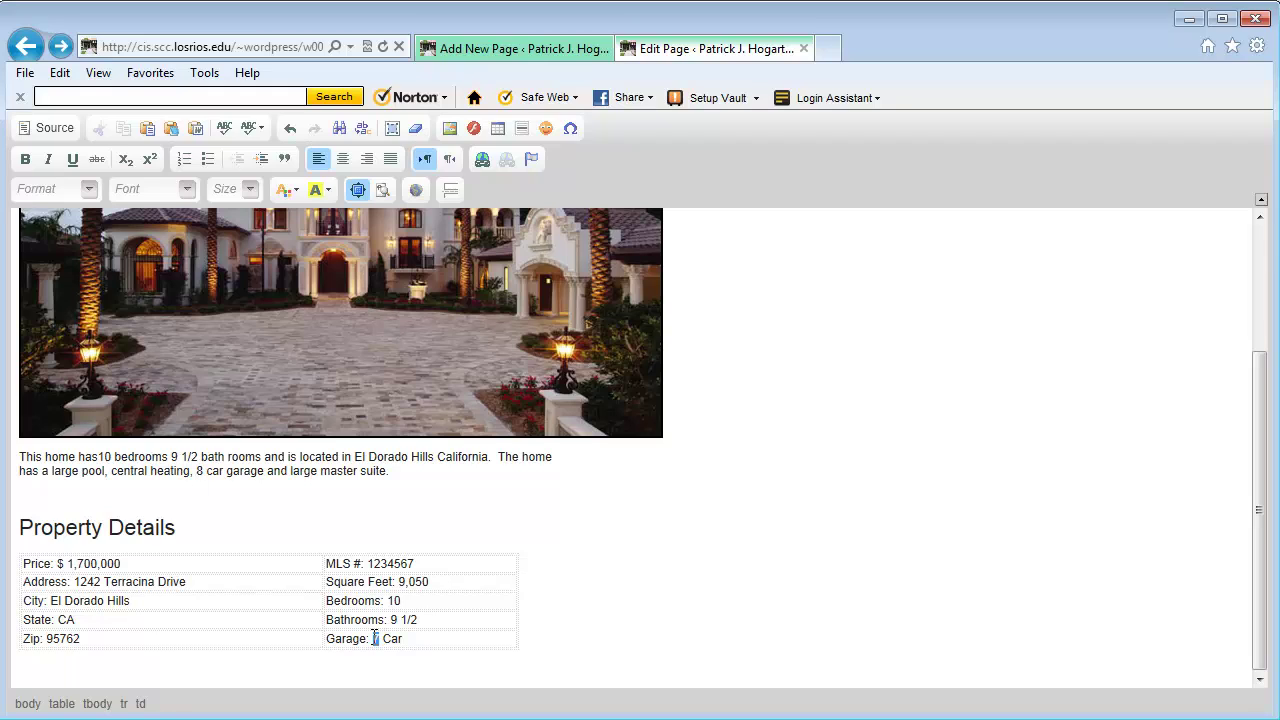
Set the Garage entry in the Property Details table to 8 Car and restore the editor to its normal size
{"action": "left_click_drag", "start_coordinate": [372, 638], "coordinate": [384, 632]}
{"action": "type", "text": "8"}
{"action": "left_click_drag", "start_coordinate": [1260, 627], "coordinate": [1261, 615]}
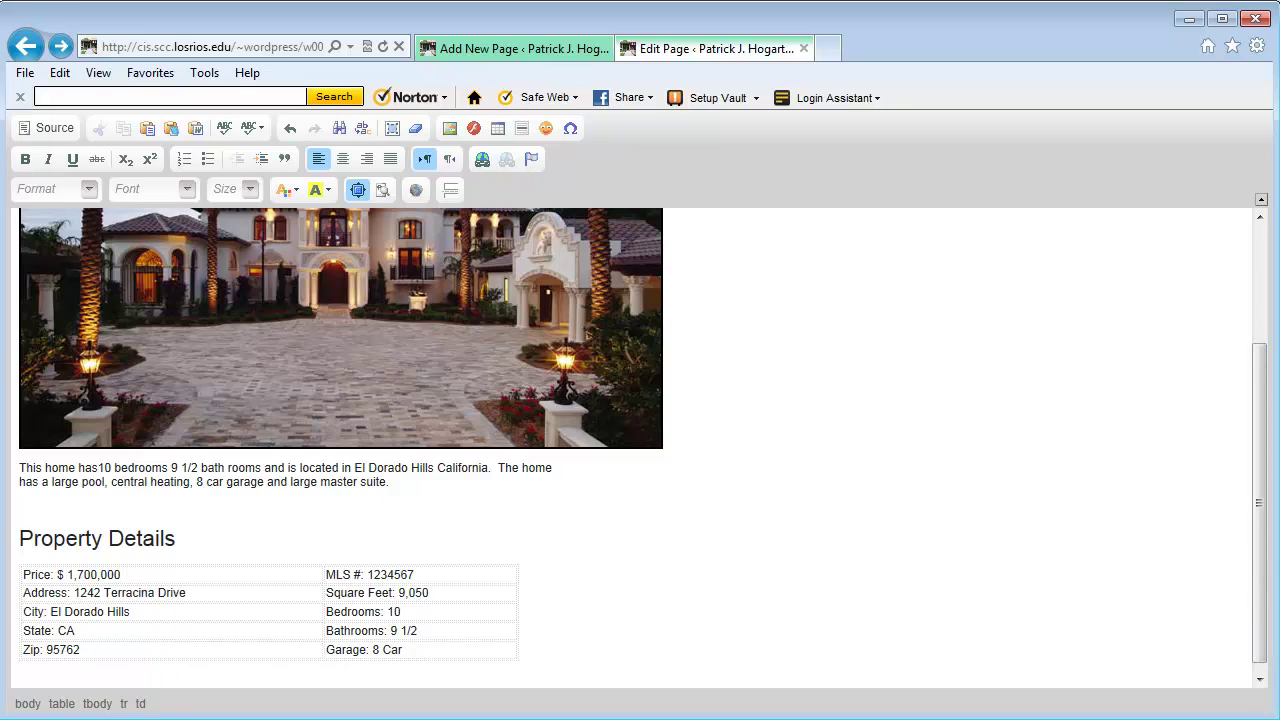
{"action": "left_click_drag", "start_coordinate": [1258, 637], "coordinate": [1243, 449]}
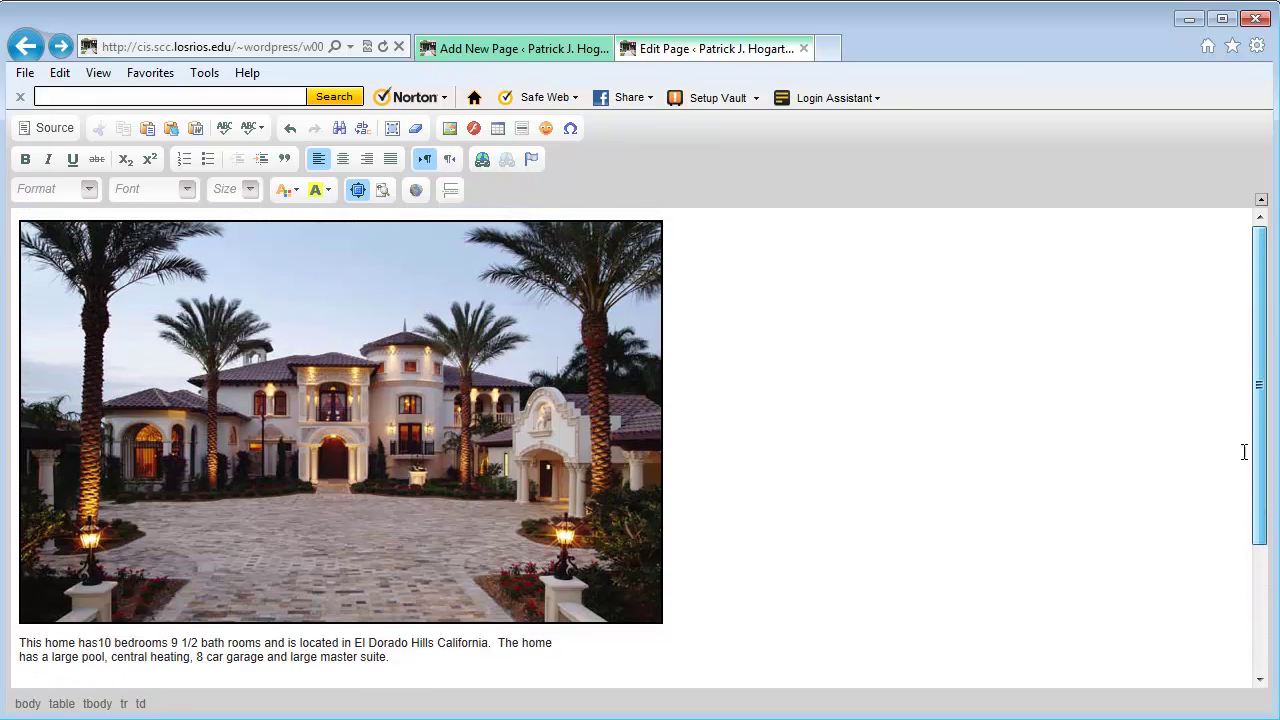
{"action": "left_click", "coordinate": [358, 192]}
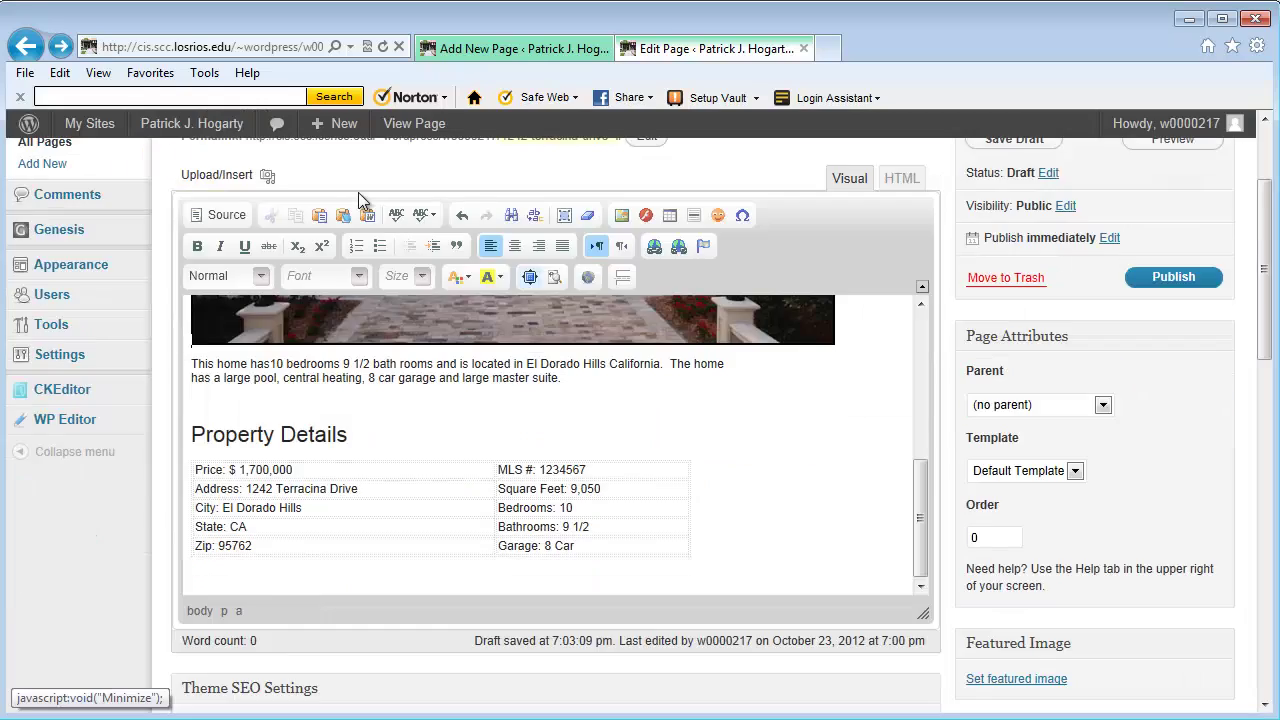
Preview the edited property page and check how the description paragraph wraps below the photo
{"action": "scroll", "coordinate": [1265, 350], "scroll_direction": "up", "scroll_amount": 3}
{"action": "left_click", "coordinate": [1188, 313]}
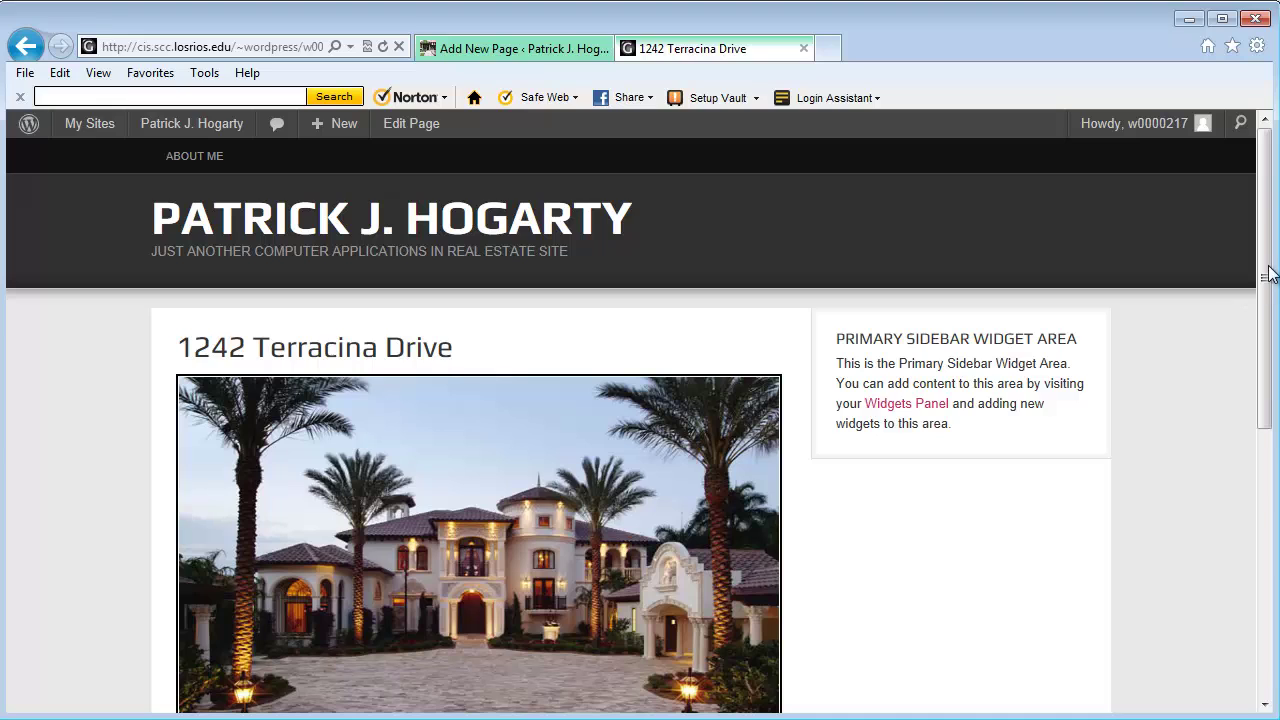
{"action": "left_click_drag", "start_coordinate": [1266, 271], "coordinate": [1247, 402]}
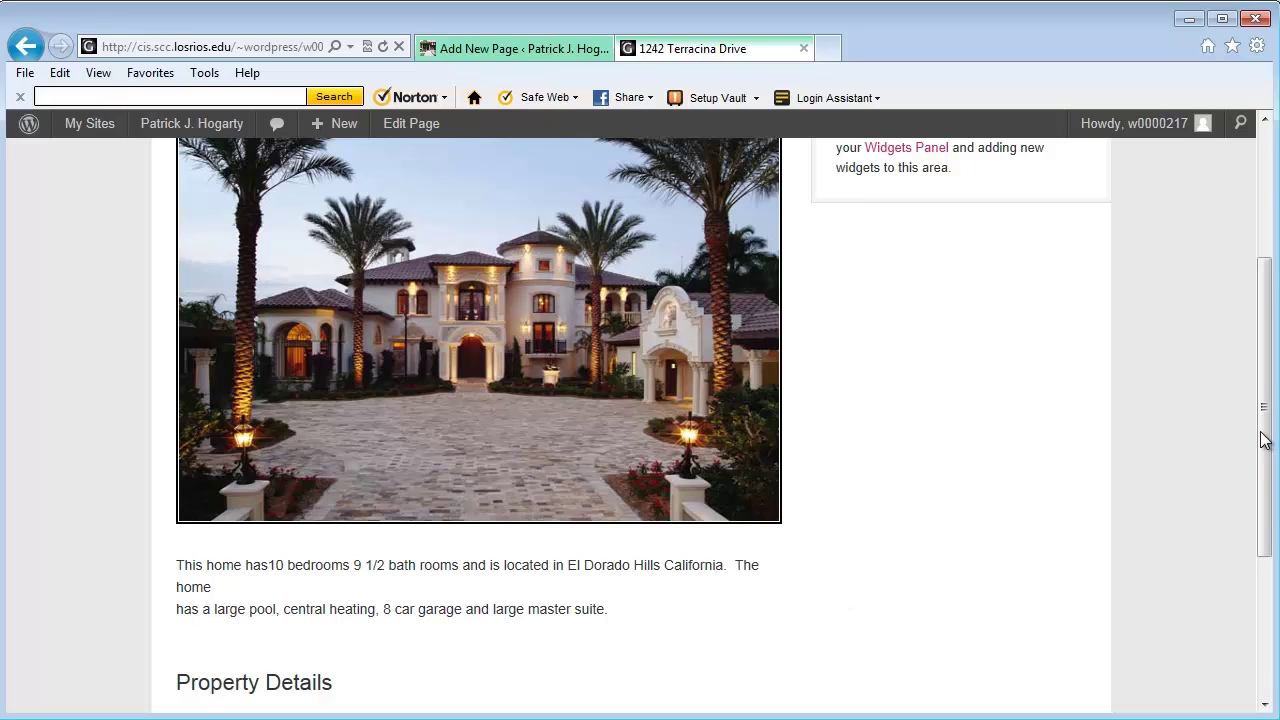
Fix the description's line break in the maximized editor so the second line starts with "home has a large pool"
{"action": "left_click", "coordinate": [25, 46]}
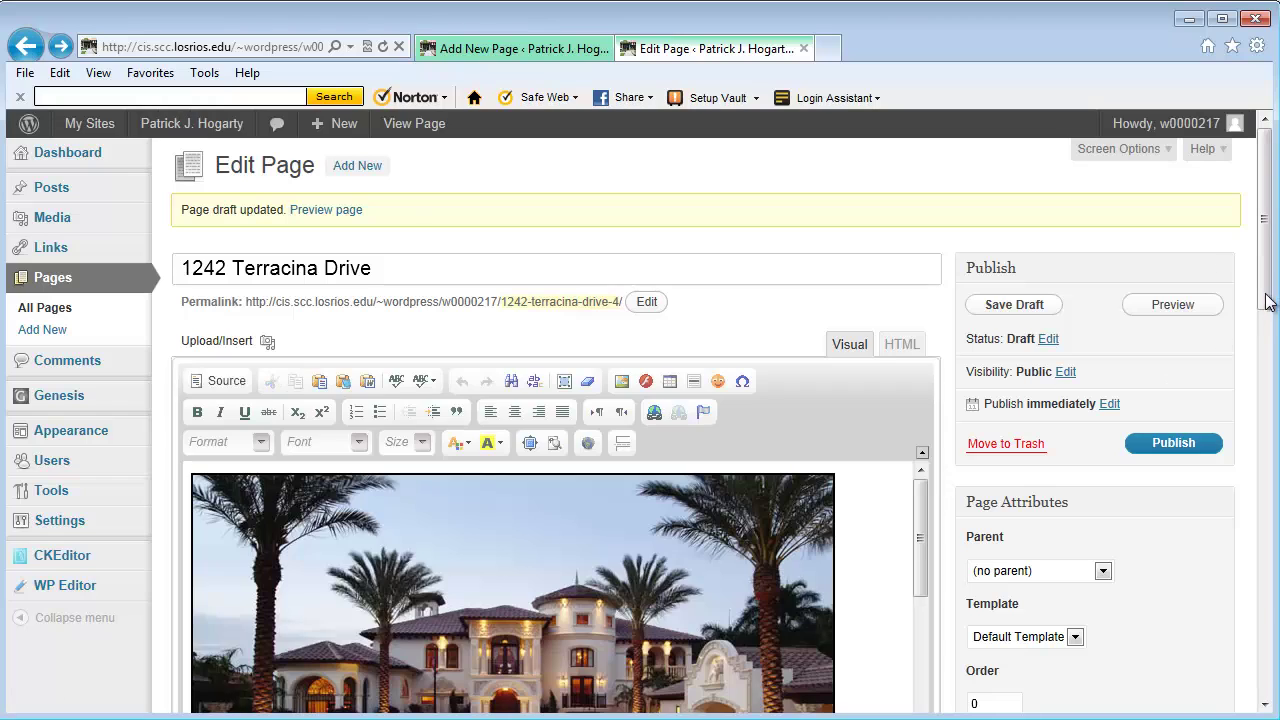
{"action": "left_click", "coordinate": [530, 443]}
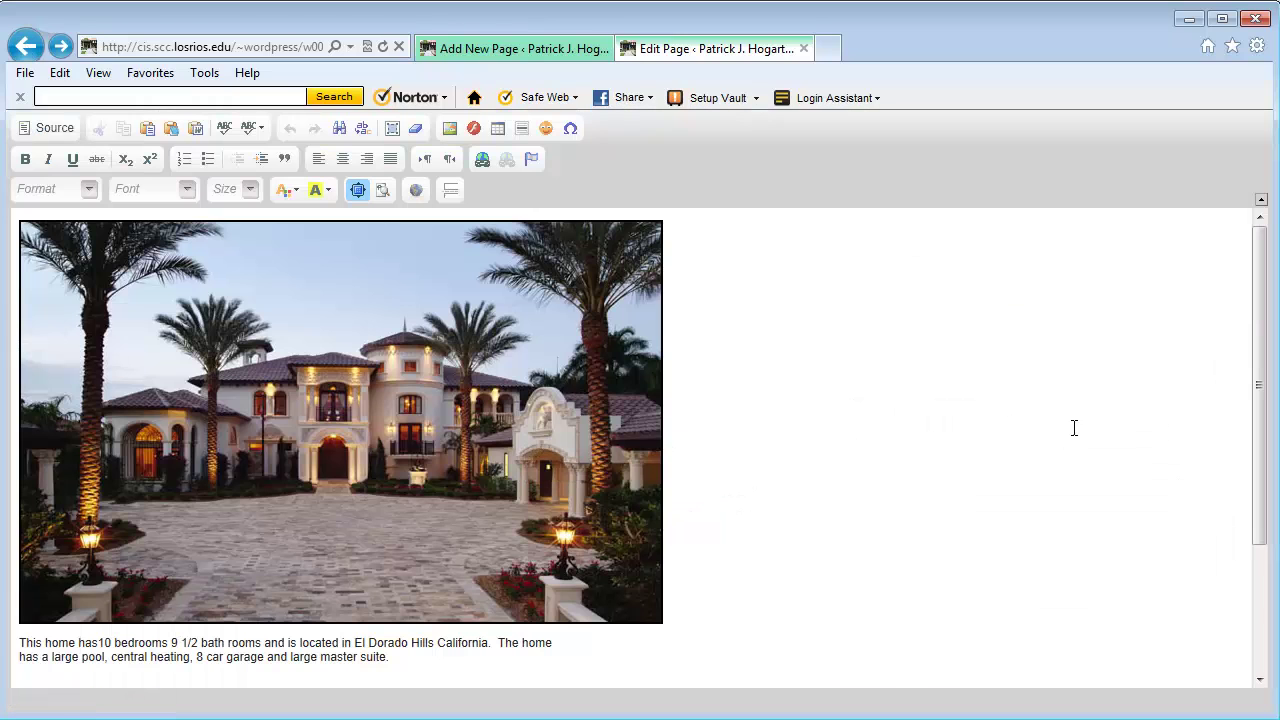
{"action": "left_click_drag", "start_coordinate": [1263, 434], "coordinate": [1260, 511]}
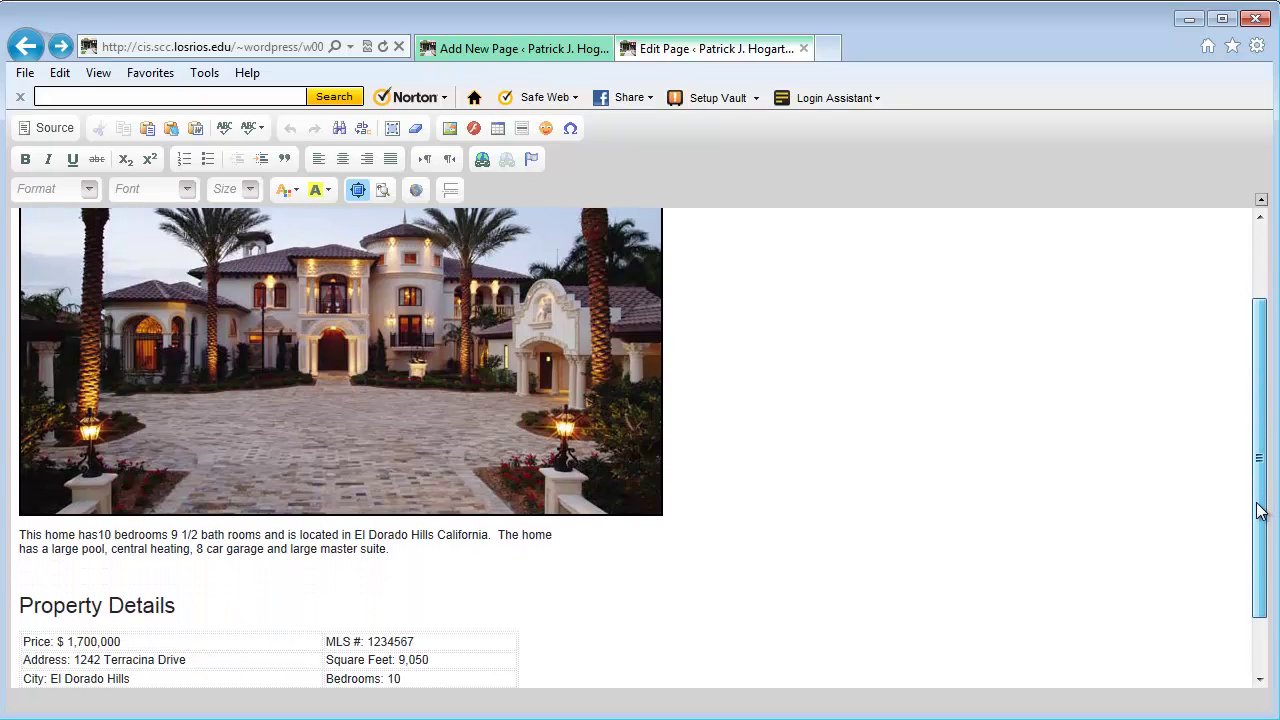
{"action": "left_click", "coordinate": [523, 536]}
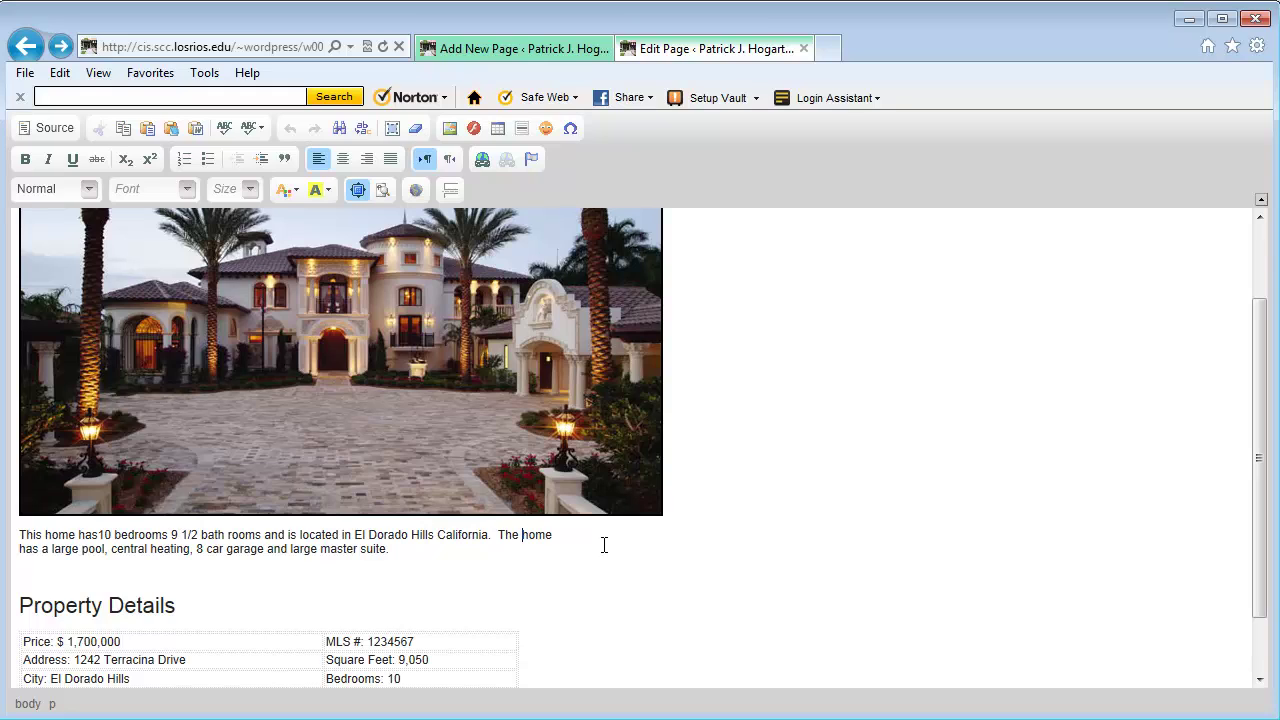
{"action": "key", "text": "shift+Return"}
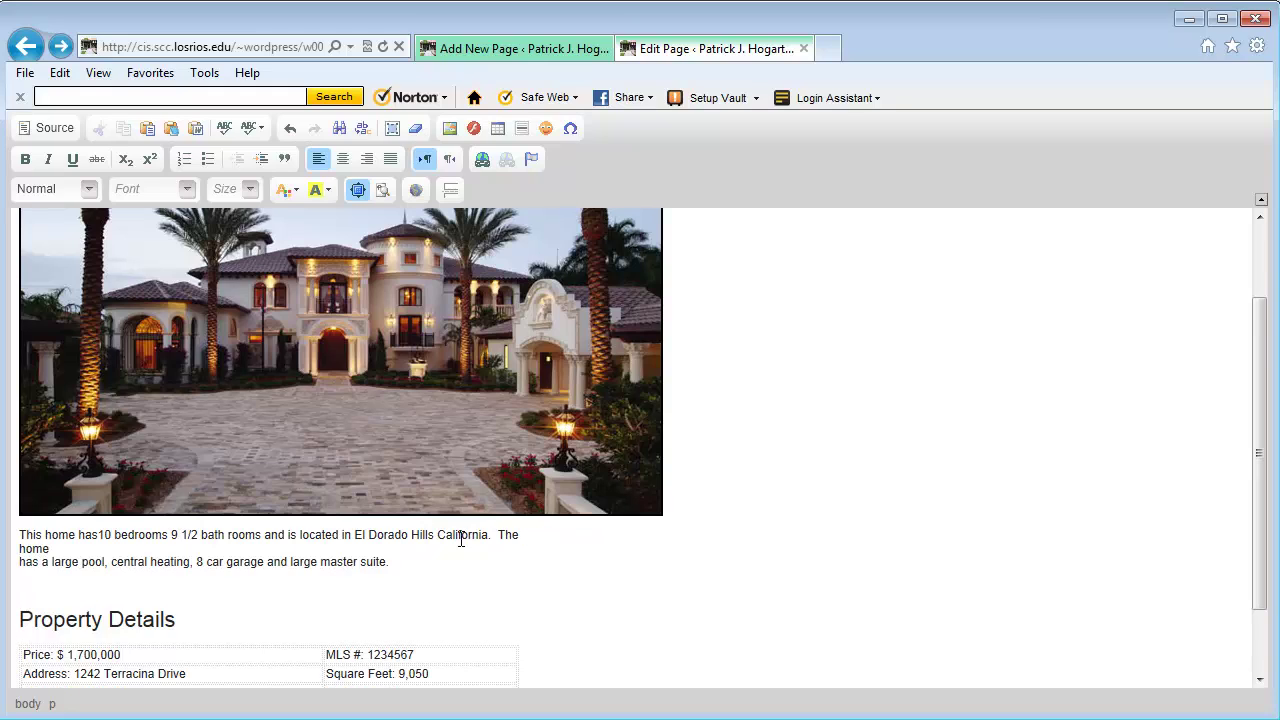
{"action": "left_click", "coordinate": [77, 549]}
{"action": "key", "text": "Delete"}
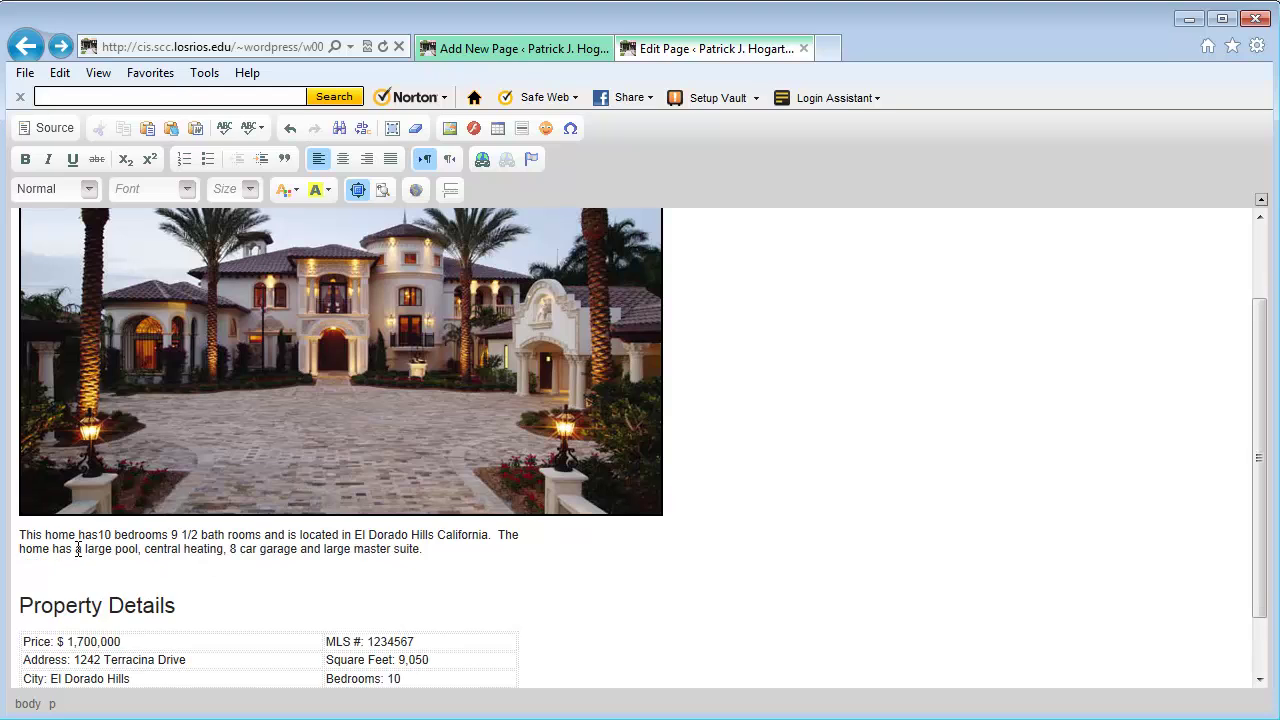
{"action": "left_click", "coordinate": [358, 190]}
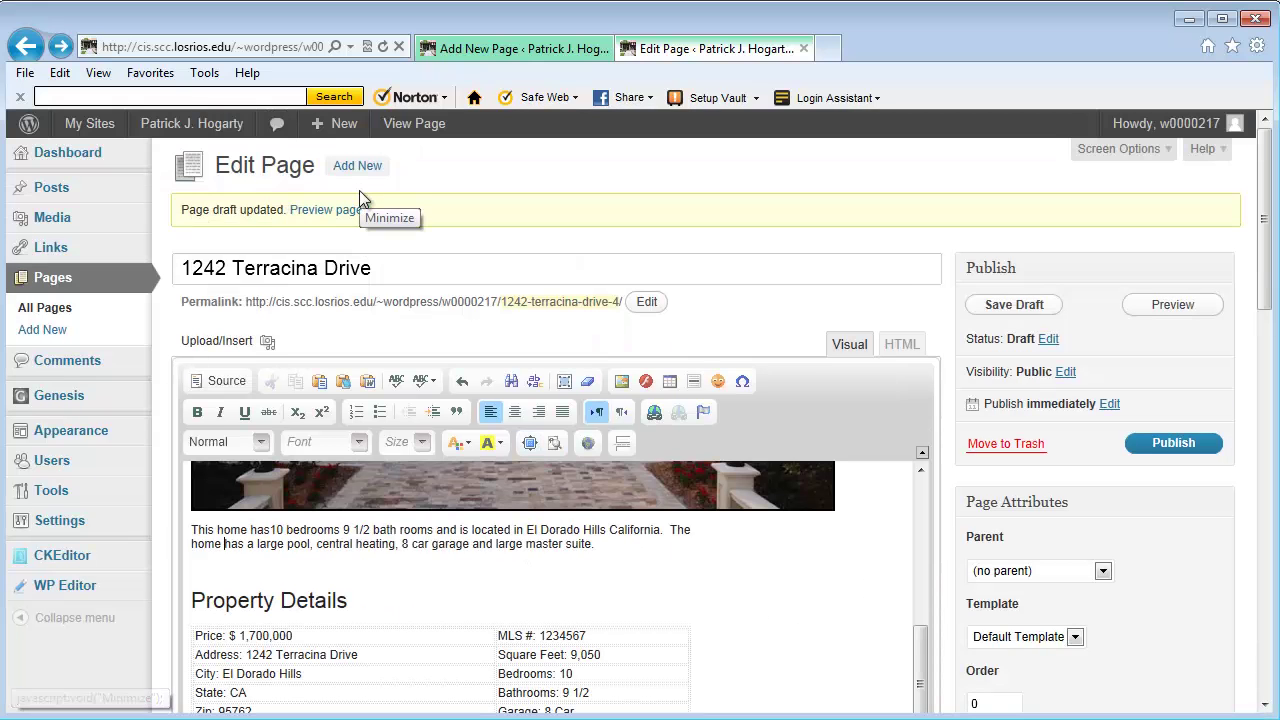
Preview the page again and check the title, photo, description line break and Property Details values
{"action": "left_click", "coordinate": [1190, 316]}
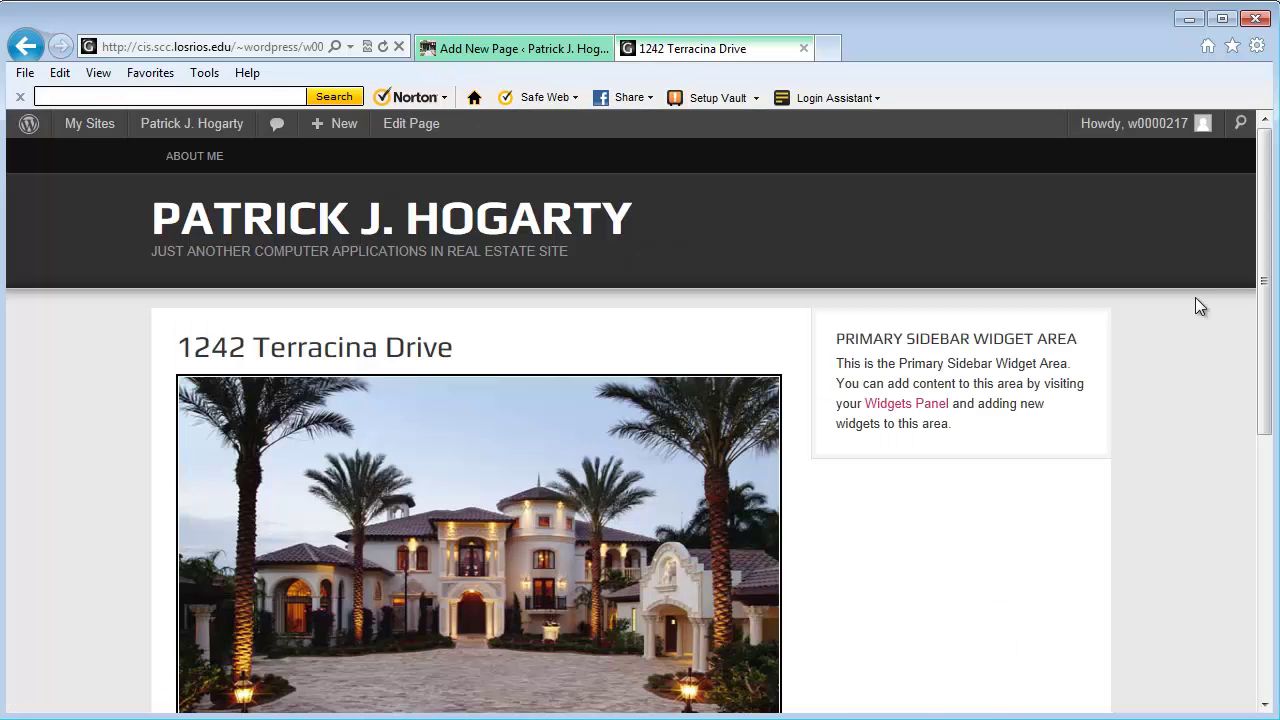
{"action": "left_click_drag", "start_coordinate": [1264, 281], "coordinate": [1264, 430]}
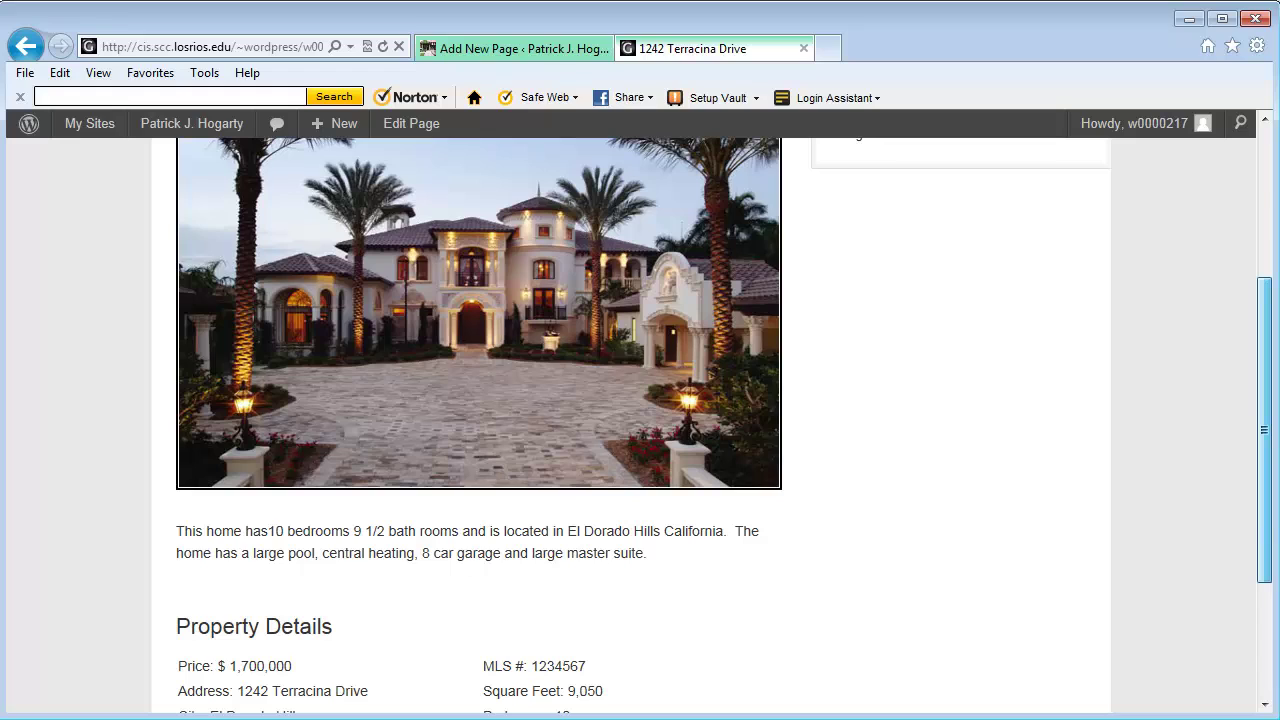
{"action": "left_click_drag", "start_coordinate": [1264, 430], "coordinate": [1264, 449]}
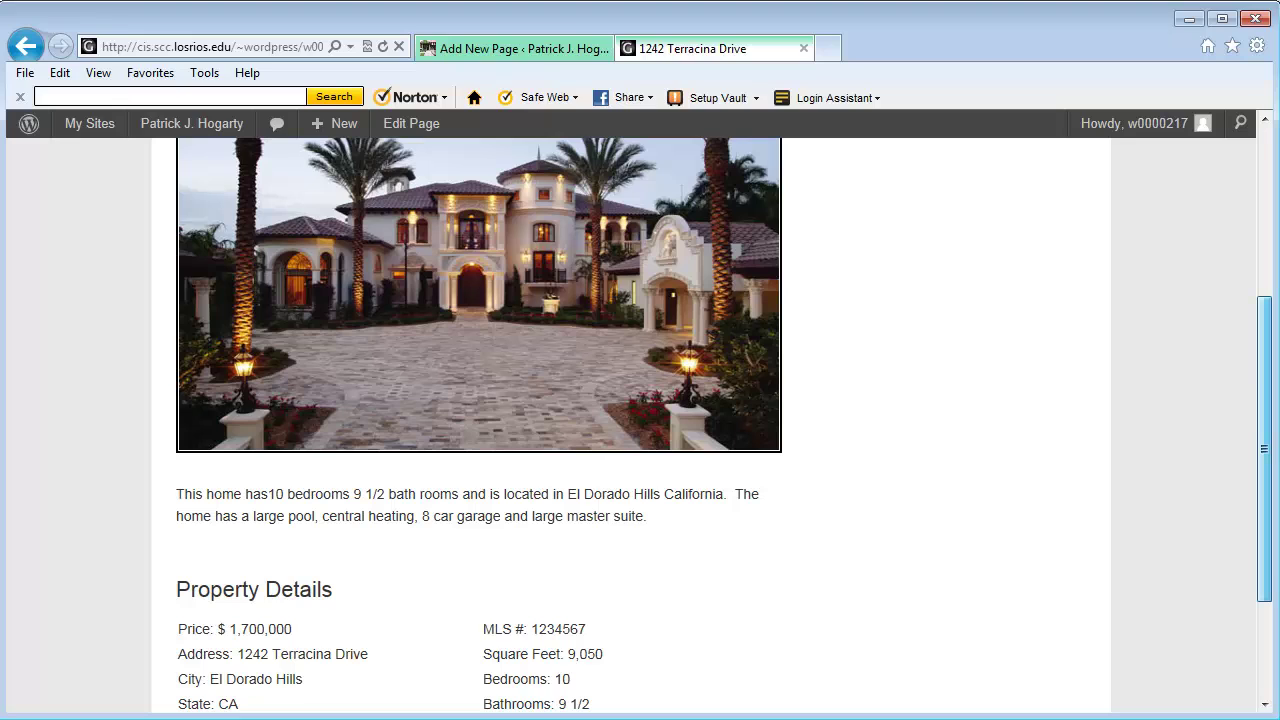
{"action": "scroll", "coordinate": [640, 425], "scroll_direction": "down", "scroll_amount": 2}
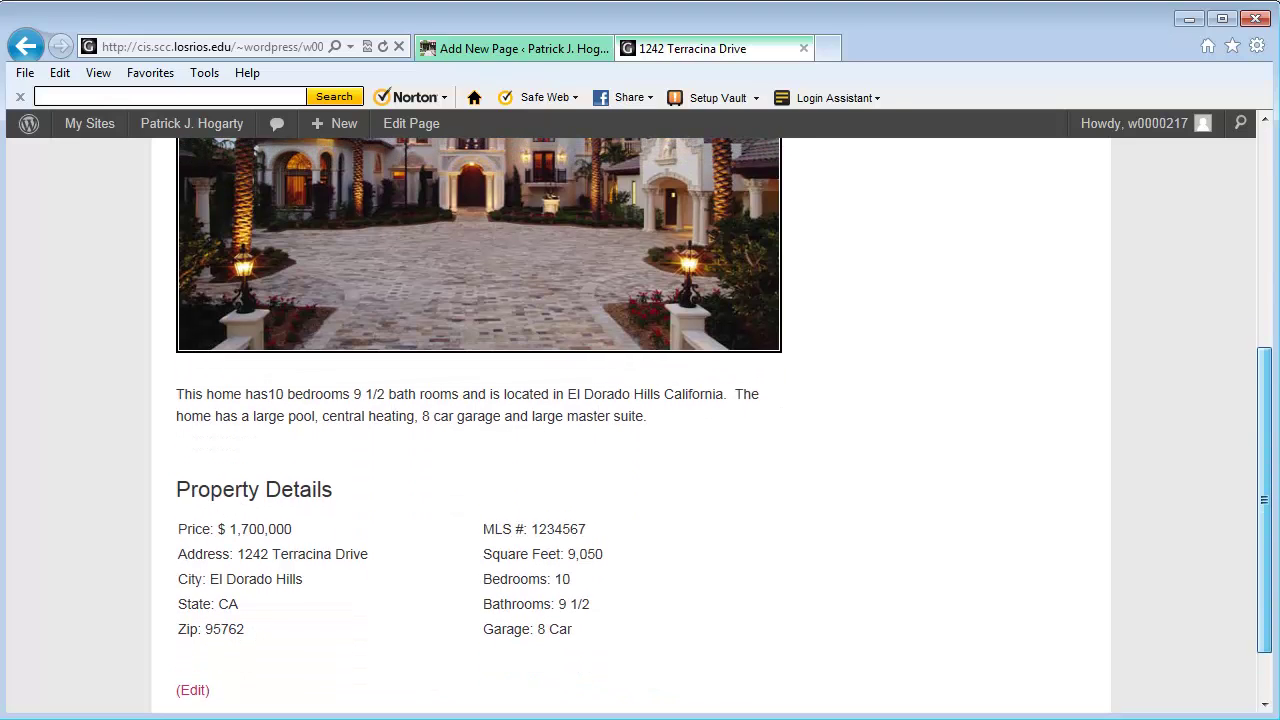
{"action": "scroll", "coordinate": [1251, 334], "scroll_direction": "up", "scroll_amount": 6}
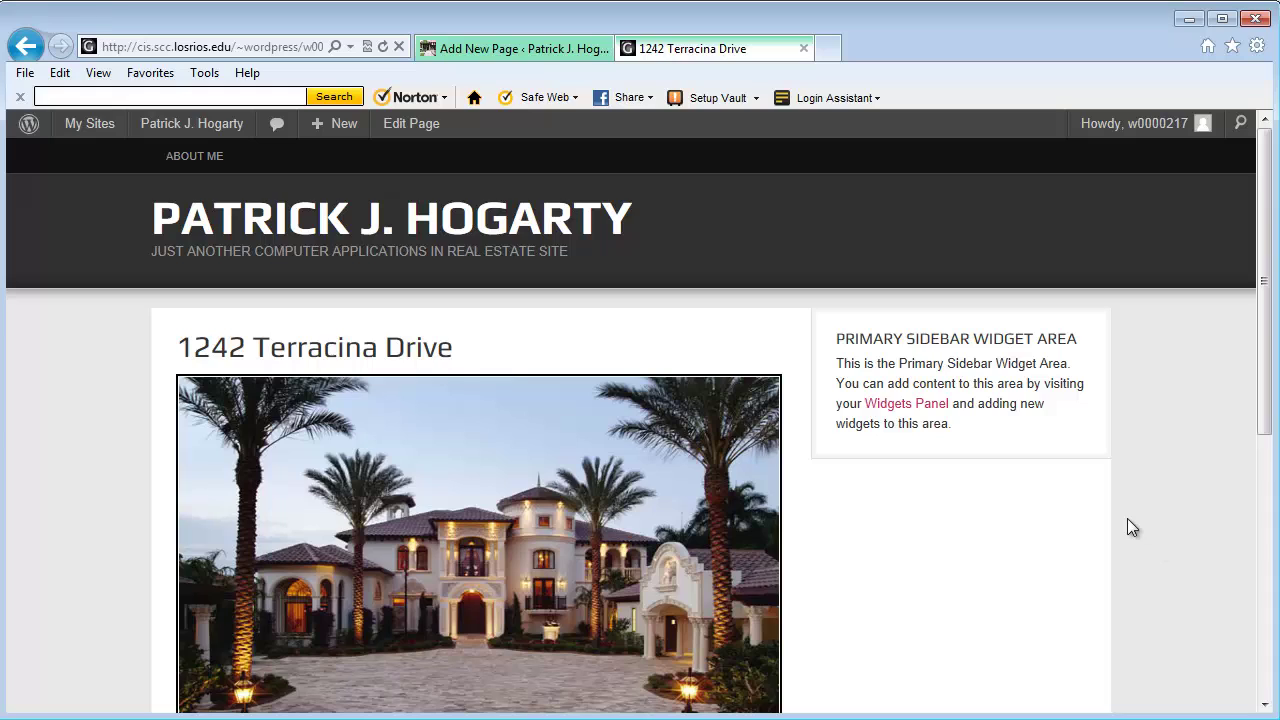
{"action": "left_click_drag", "start_coordinate": [1268, 353], "coordinate": [1268, 354]}
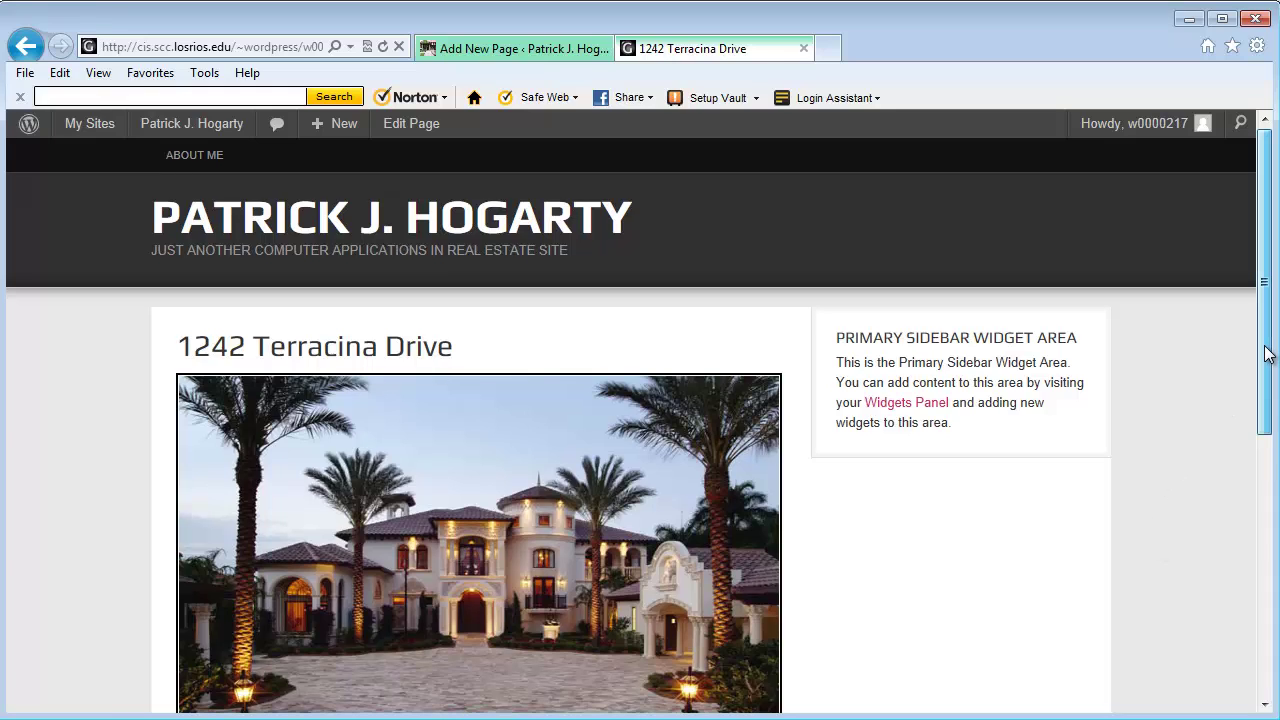
{"action": "left_click_drag", "start_coordinate": [1268, 353], "coordinate": [1270, 357]}
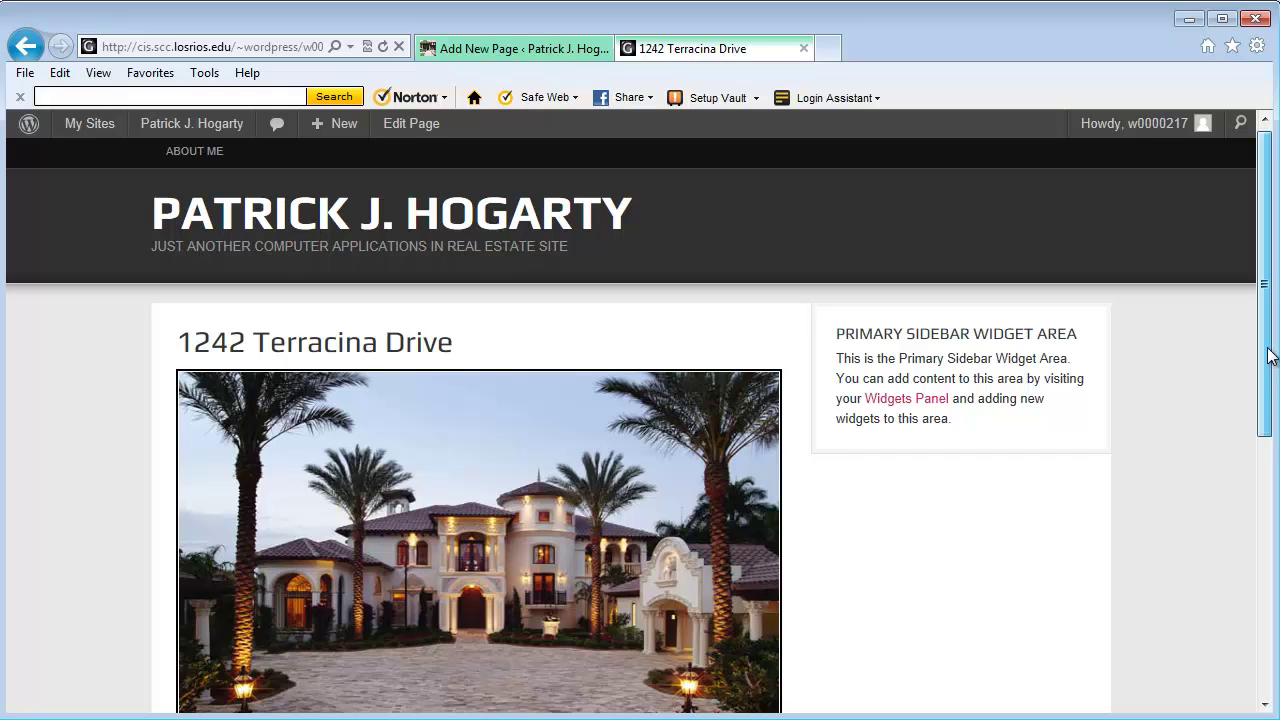
{"action": "left_click_drag", "start_coordinate": [1270, 357], "coordinate": [1274, 455]}
{"action": "scroll", "coordinate": [640, 420], "scroll_direction": "down", "scroll_amount": 3}
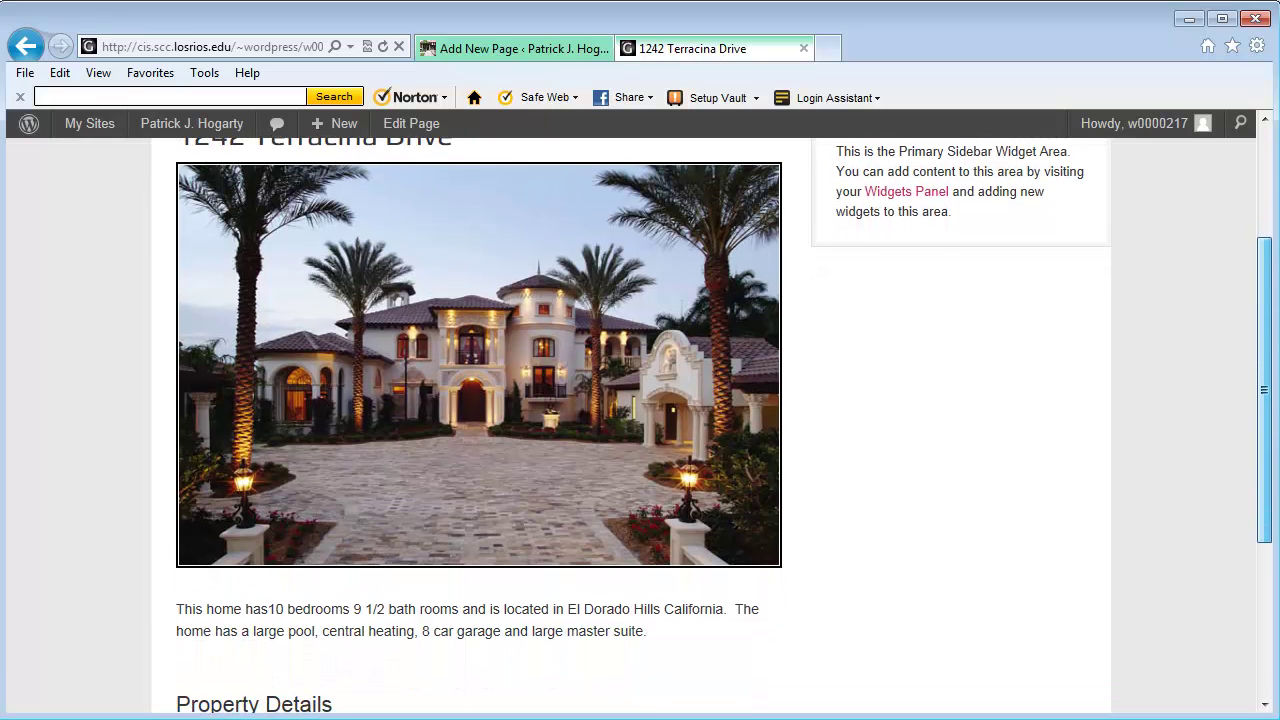
{"action": "scroll", "coordinate": [640, 420], "scroll_direction": "down", "scroll_amount": 2}
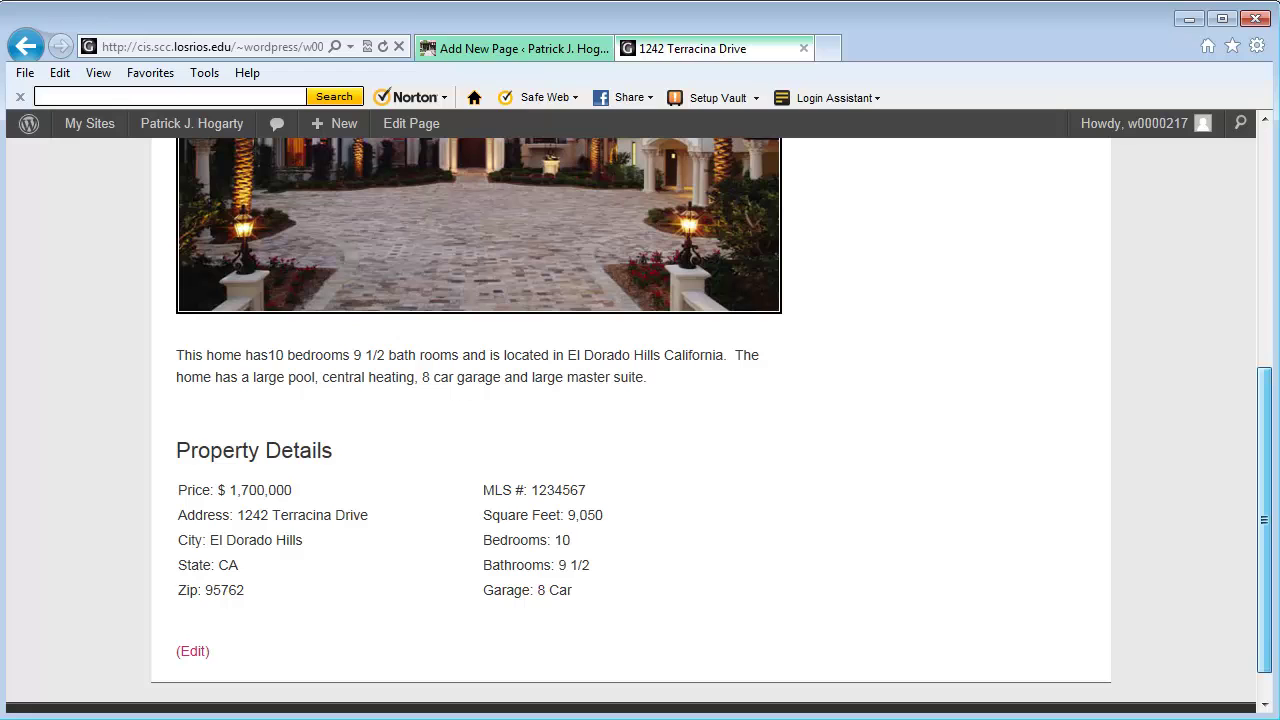
{"action": "key", "text": "Home"}
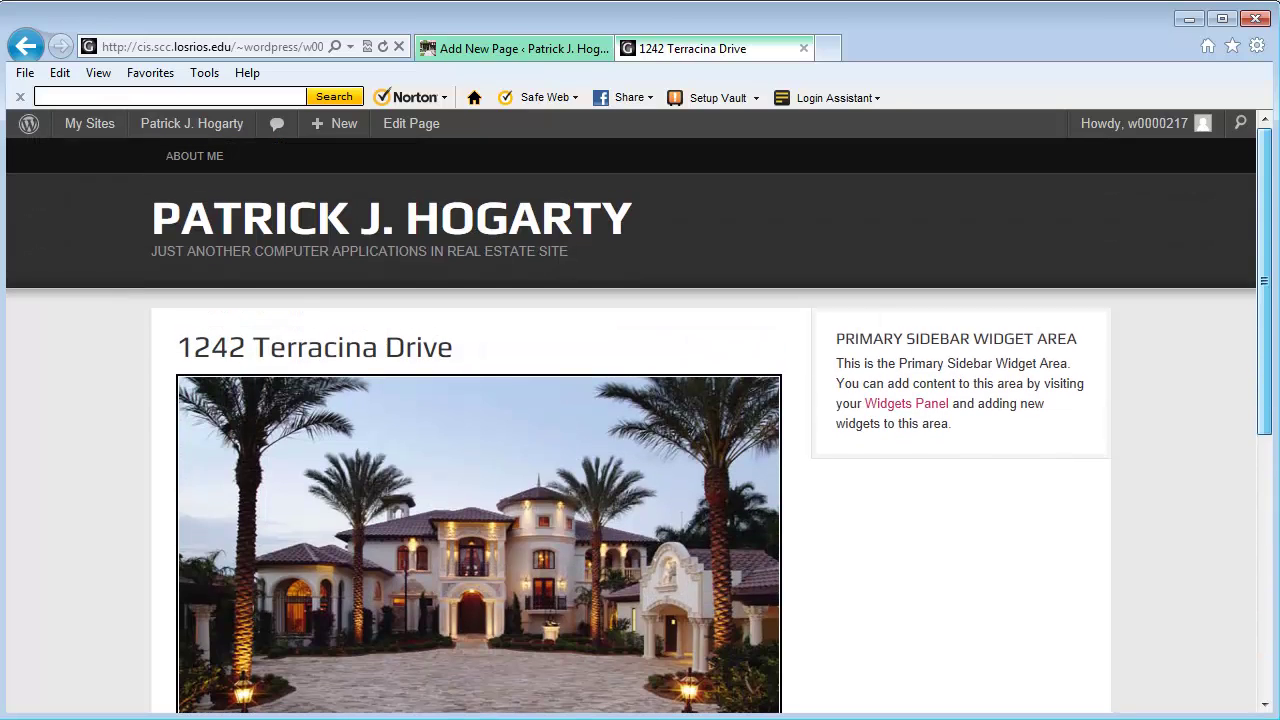
Return to the page editor and publish the property page
{"action": "left_click", "coordinate": [24, 46]}
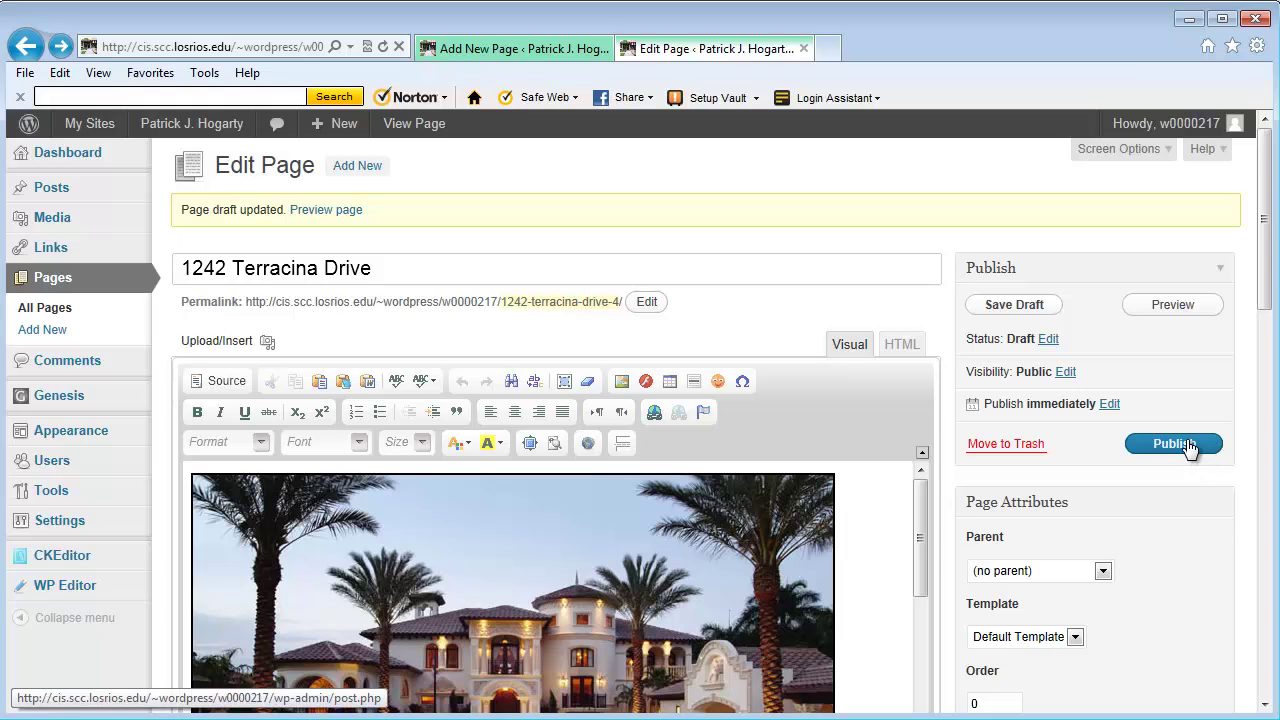
{"action": "left_click", "coordinate": [1175, 443]}
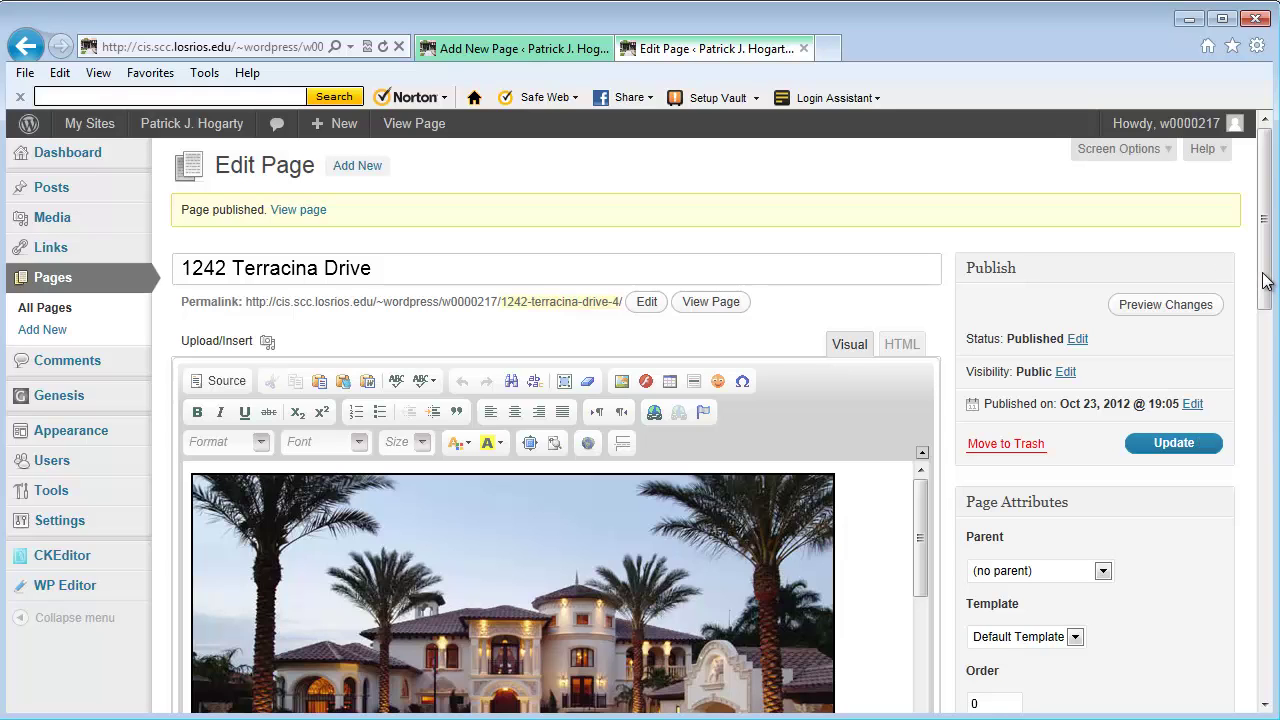
{"action": "left_click_drag", "start_coordinate": [1263, 281], "coordinate": [1265, 314]}
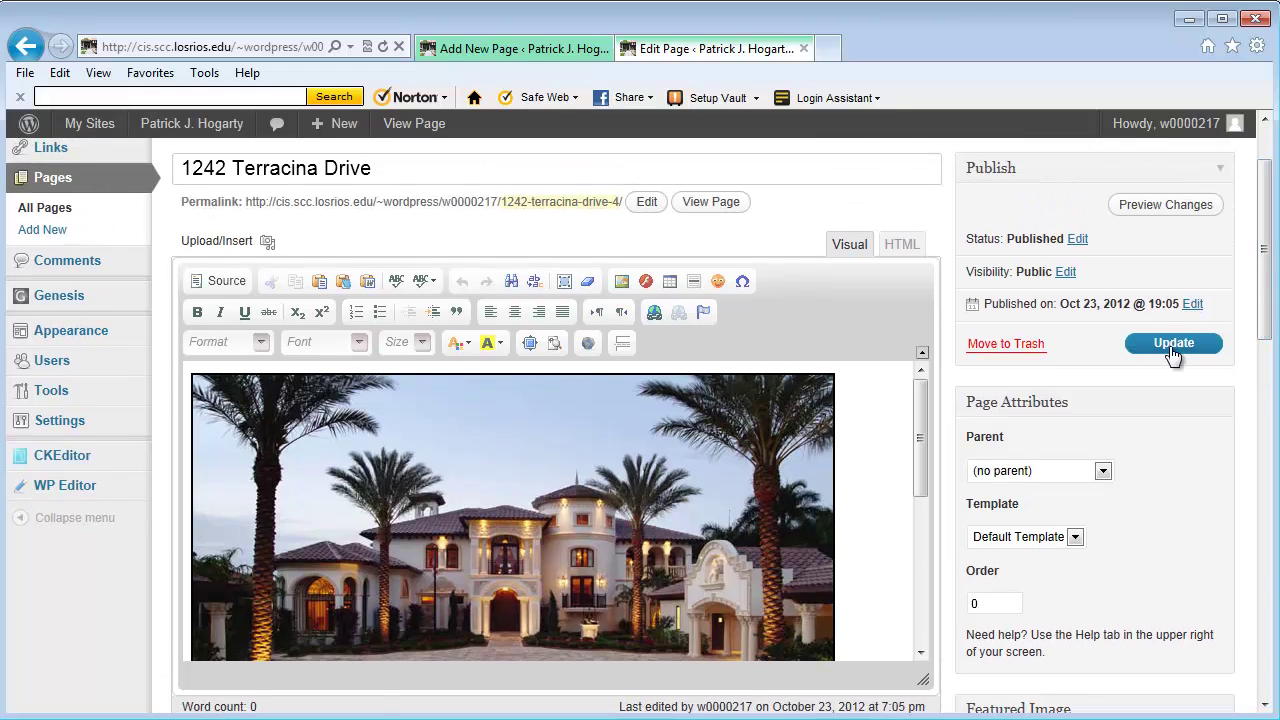